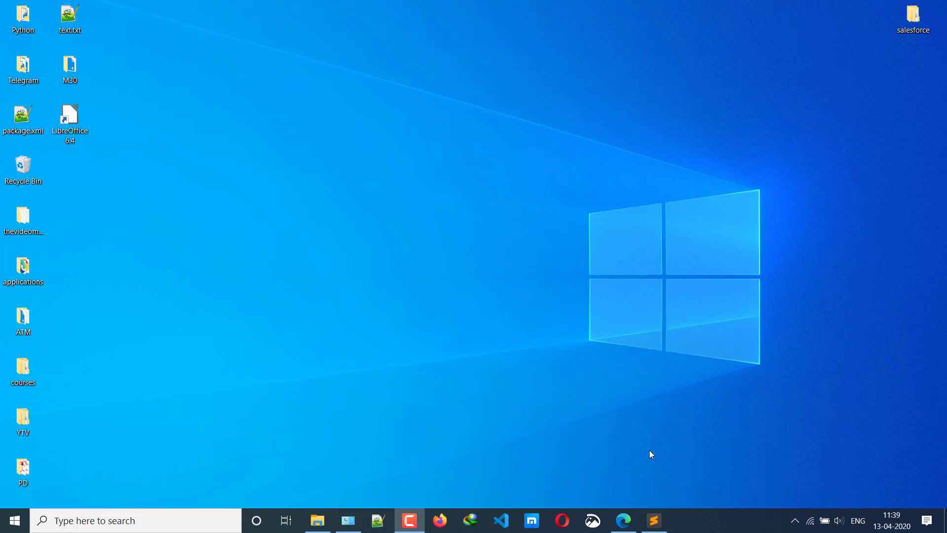
Step: Run openssl in a new Command Prompt and confirm it is not recognized
left_click(654, 521)
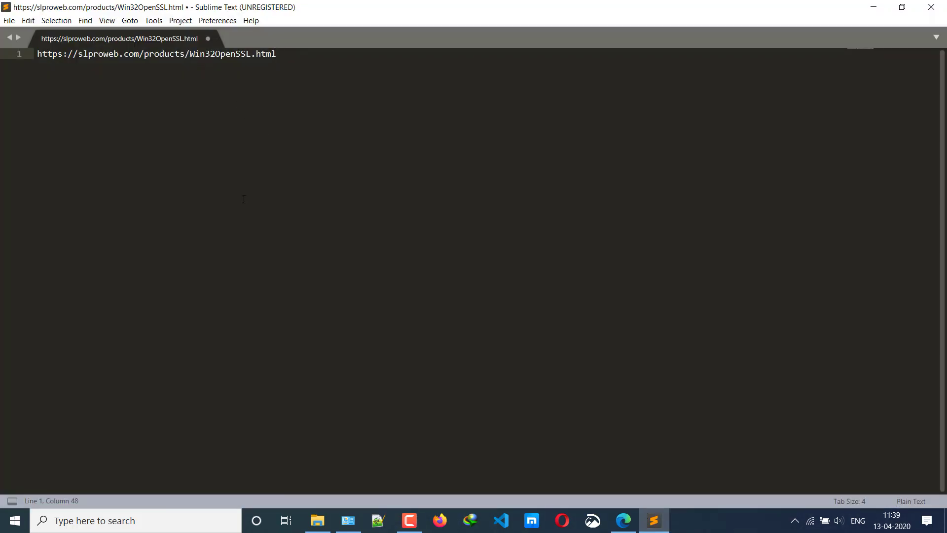
key("super+r")
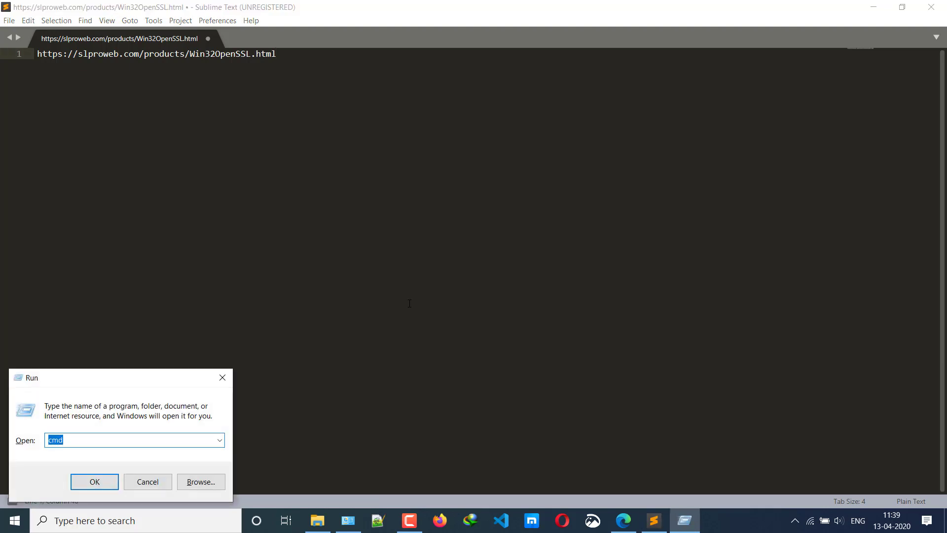
key("Return")
type("ope")
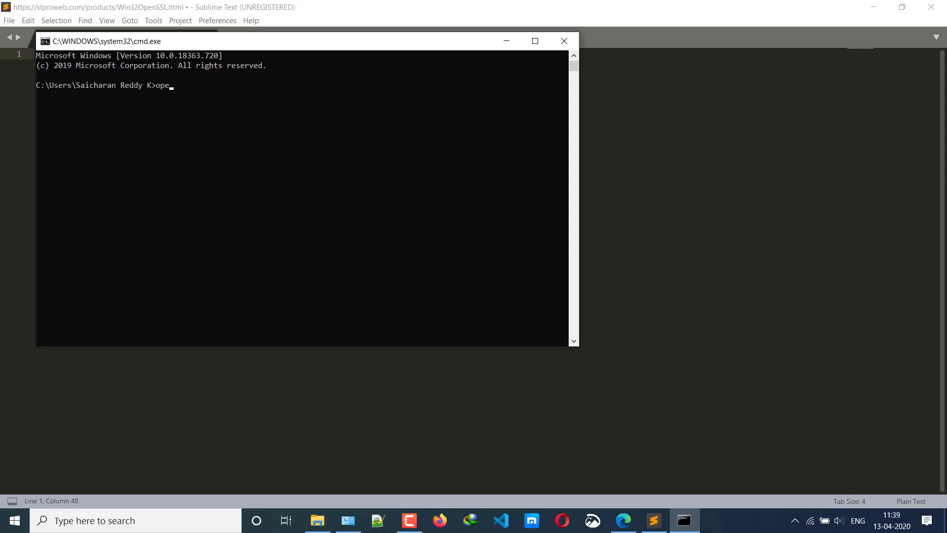
type("nssl")
key("Return")
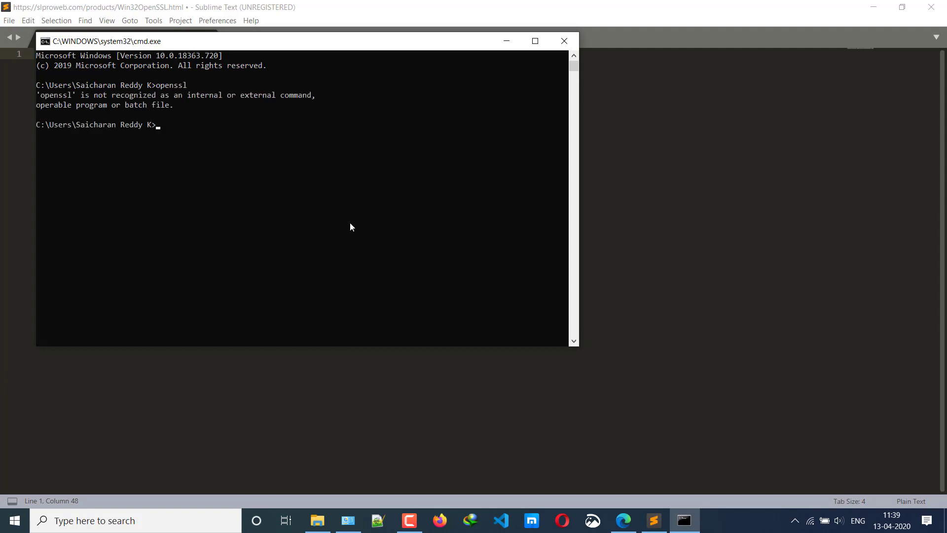
Step: Close the console and copy the OpenSSL download page address from the editor
left_click(566, 39)
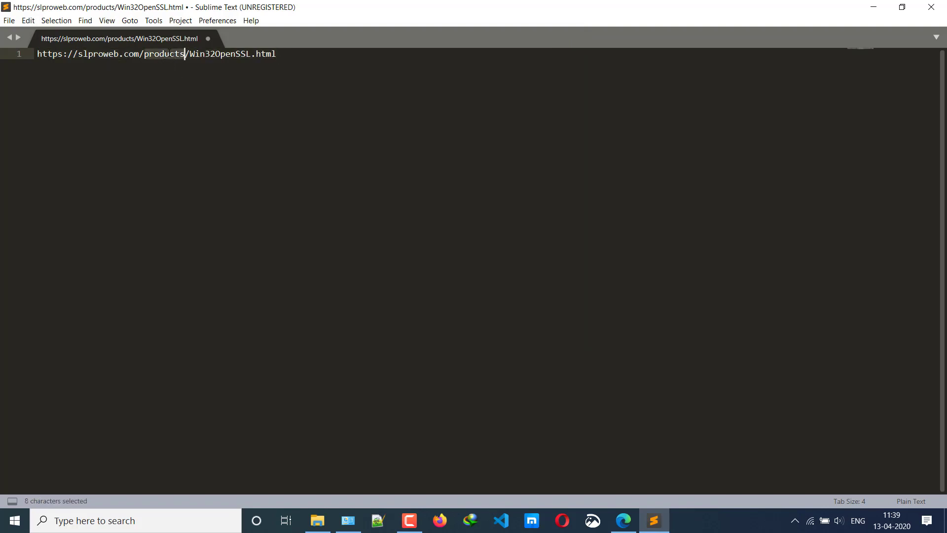
triple_click(166, 54)
key("ctrl+c")
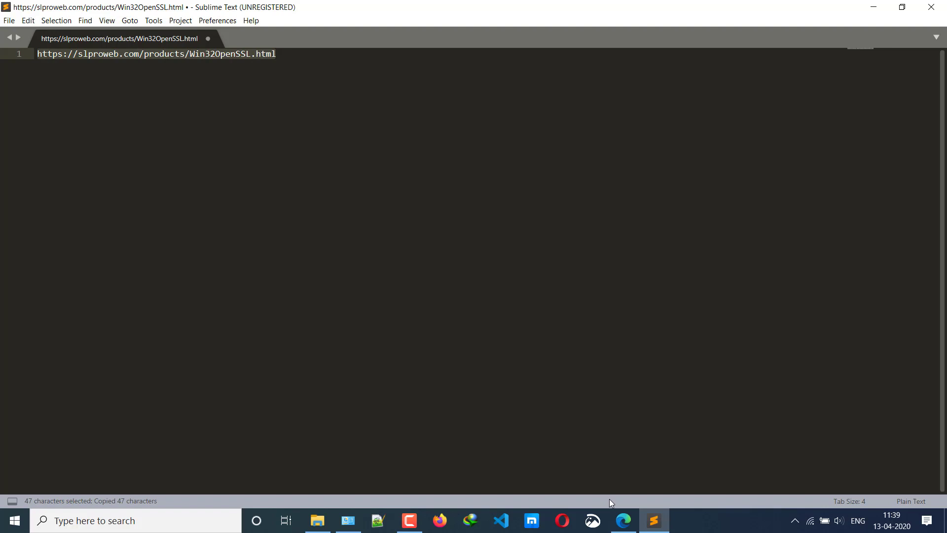
mouse_move(624, 520)
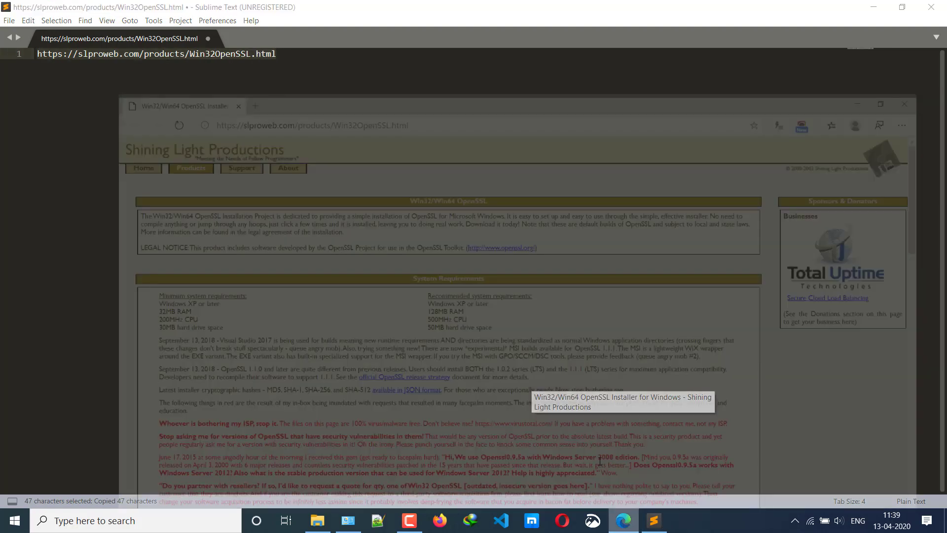
Step: Download the Win64 OpenSSL v1.1.1f EXE installer in Edge and open it
left_click(624, 469)
scroll(413, 252, "down", 5)
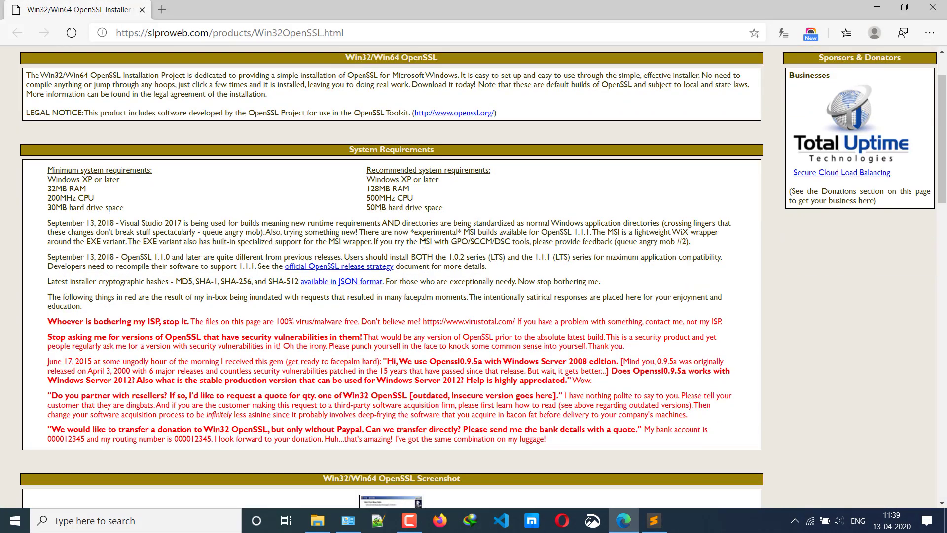
scroll(414, 253, "down", 3)
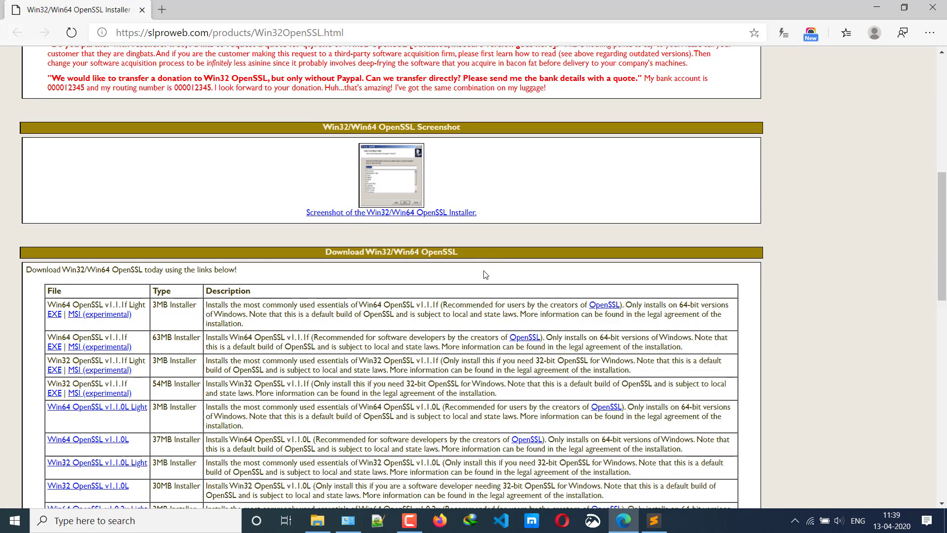
scroll(478, 282, "down", 1)
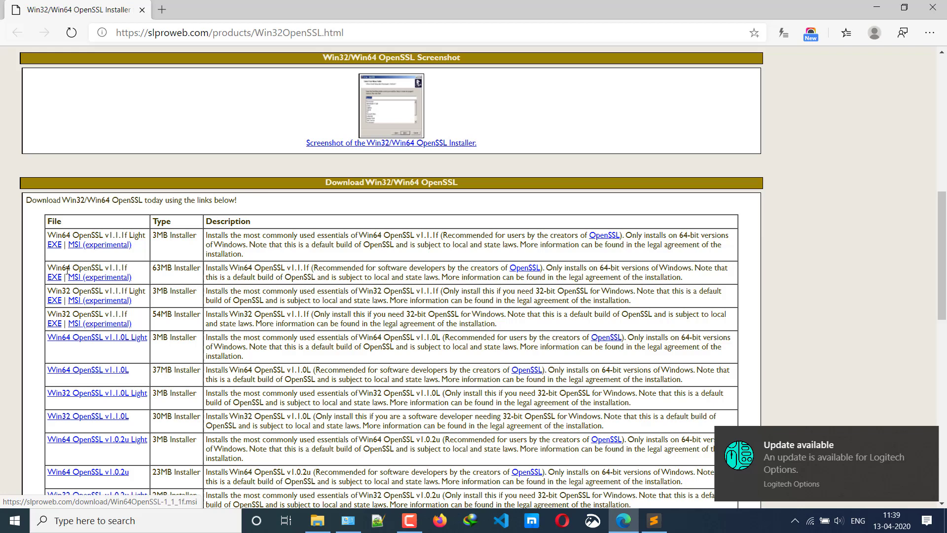
left_click(58, 276)
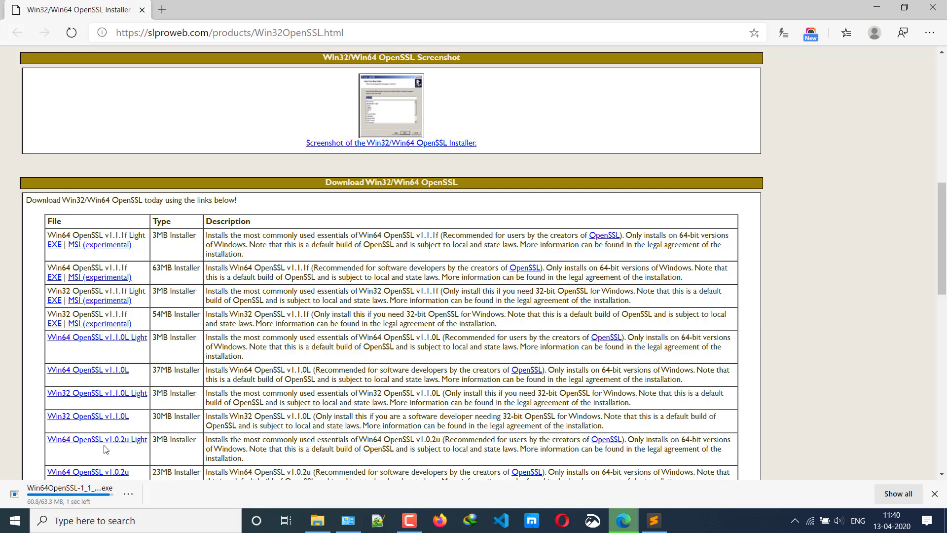
left_click(99, 488)
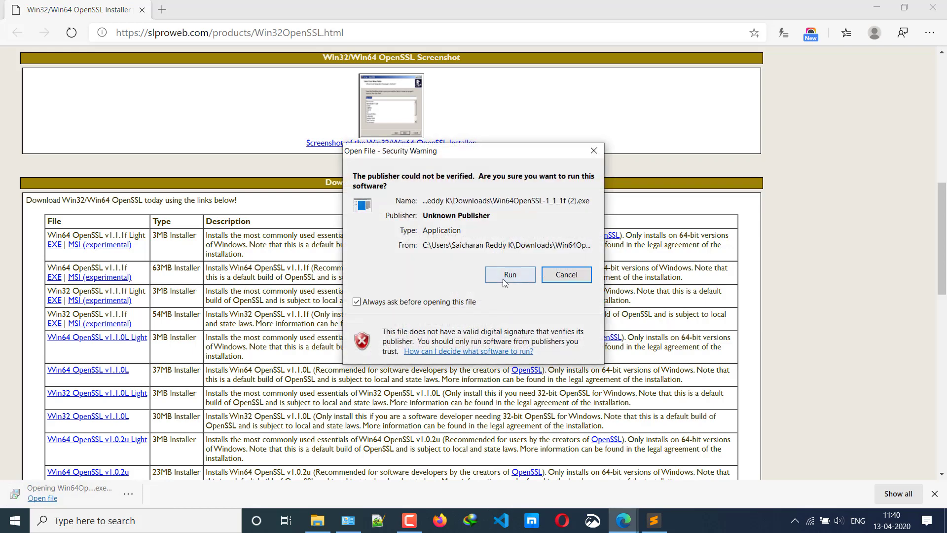
Step: Run the installer, accept the license and install with the default folder, shortcuts and DLL options
left_click(504, 279)
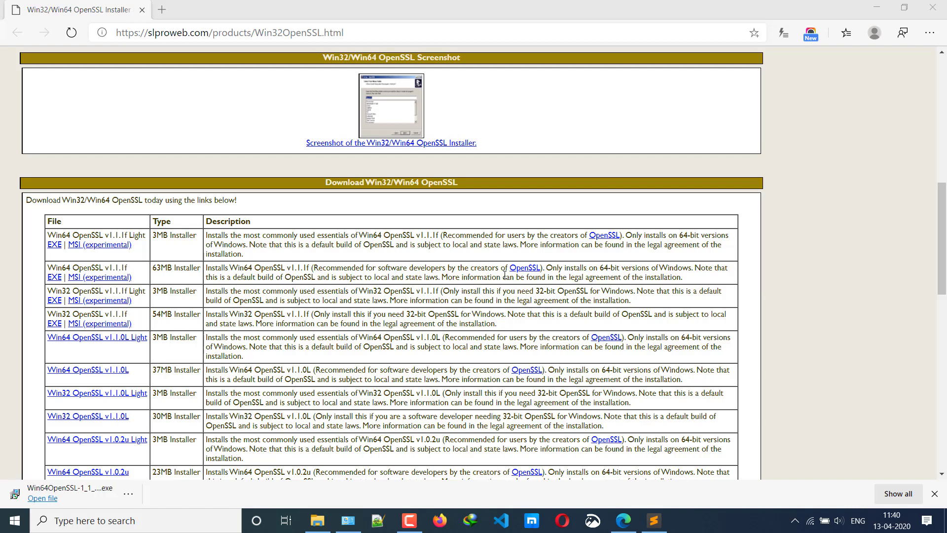
left_click(876, 7)
left_click(378, 321)
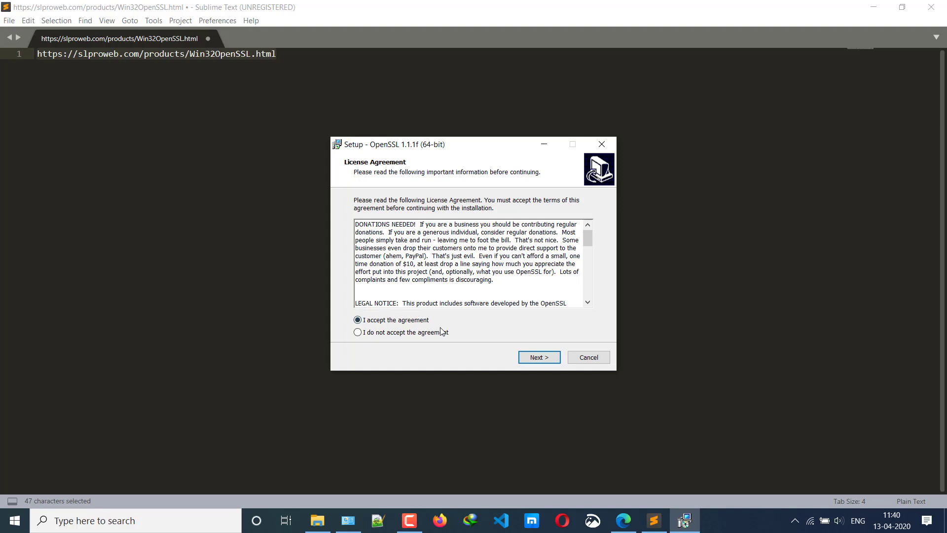
left_click(538, 358)
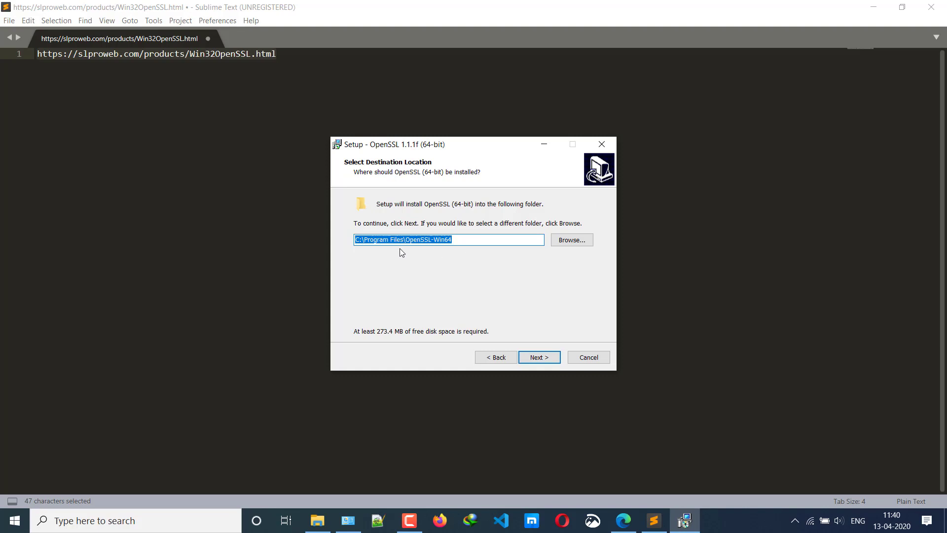
left_click(536, 357)
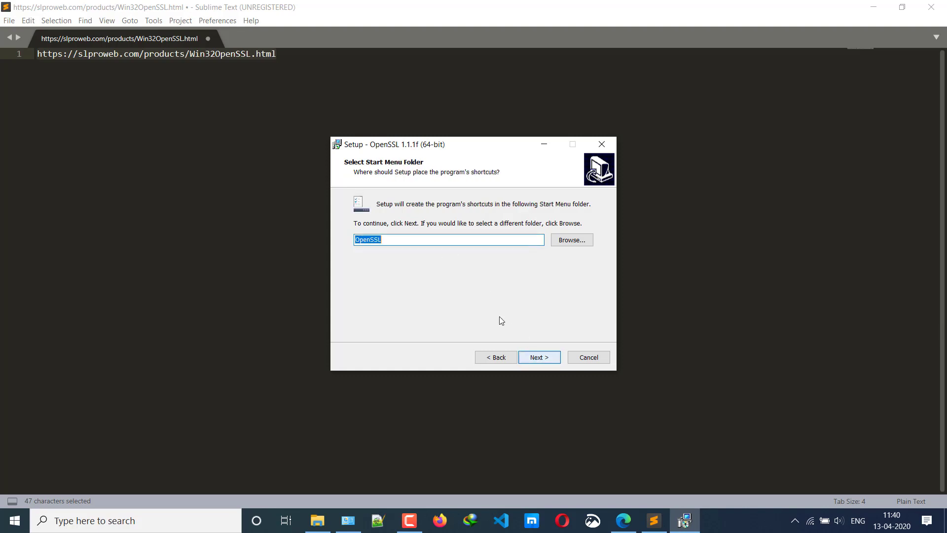
left_click(533, 361)
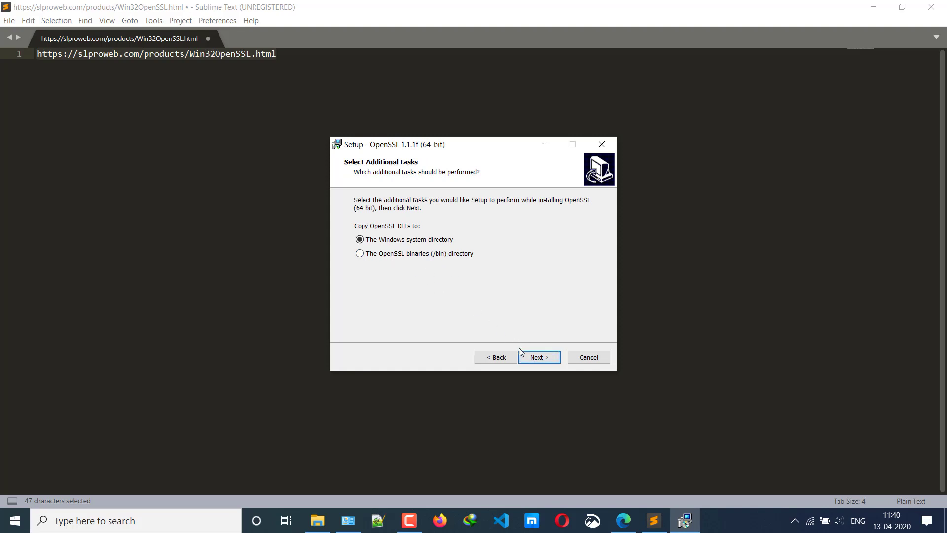
left_click(537, 358)
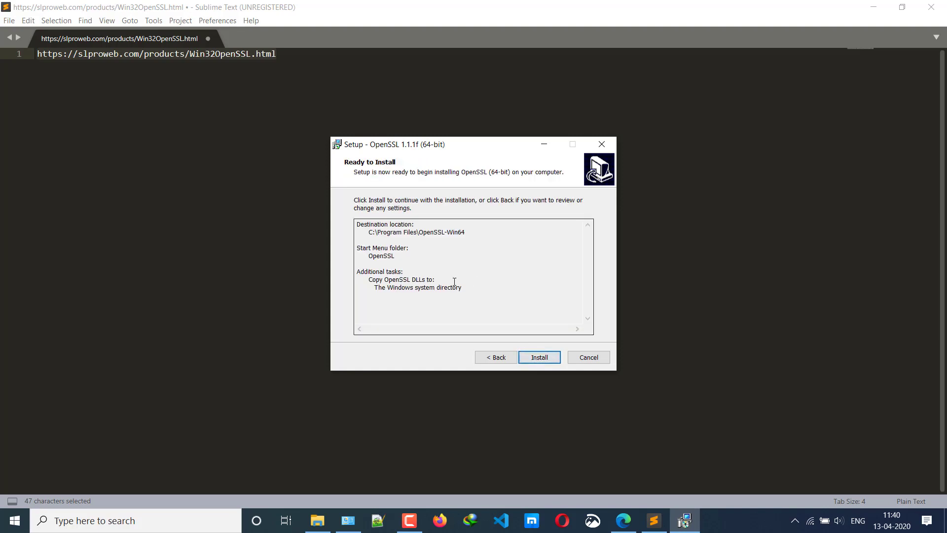
left_click(541, 360)
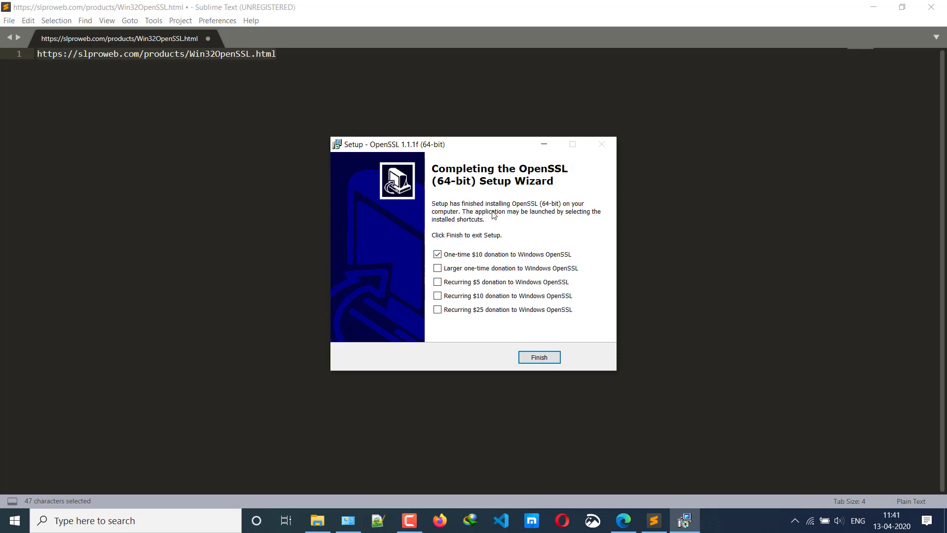
Step: Untick the one-time $10 donation and finish the OpenSSL setup wizard
left_click(438, 255)
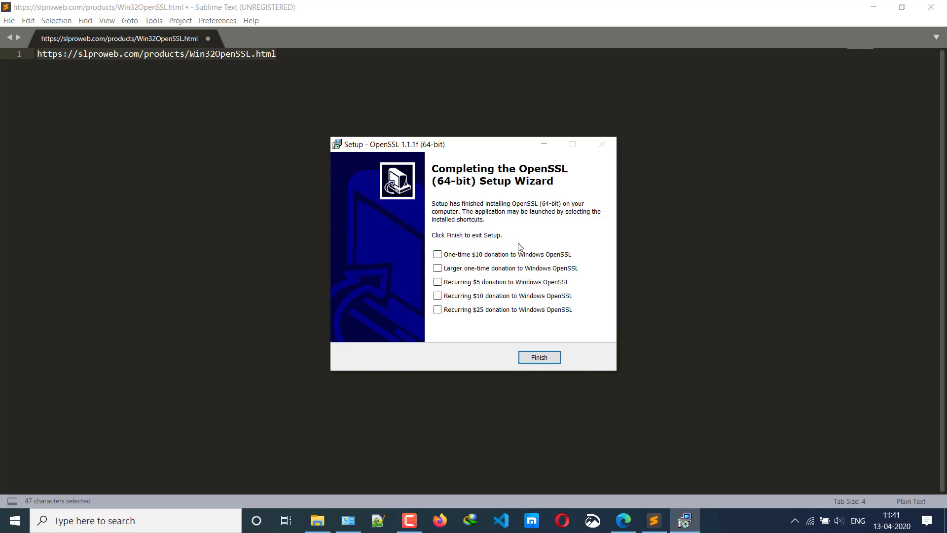
left_click(543, 358)
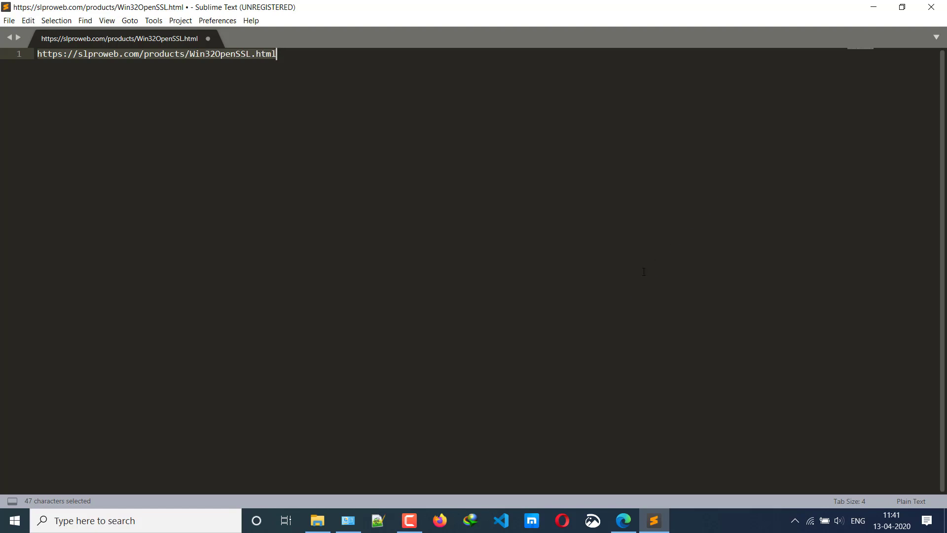
Step: Confirm openssl now opens an OpenSSL> prompt, then close the console and open File Explorer
left_click(590, 298)
key("super+r")
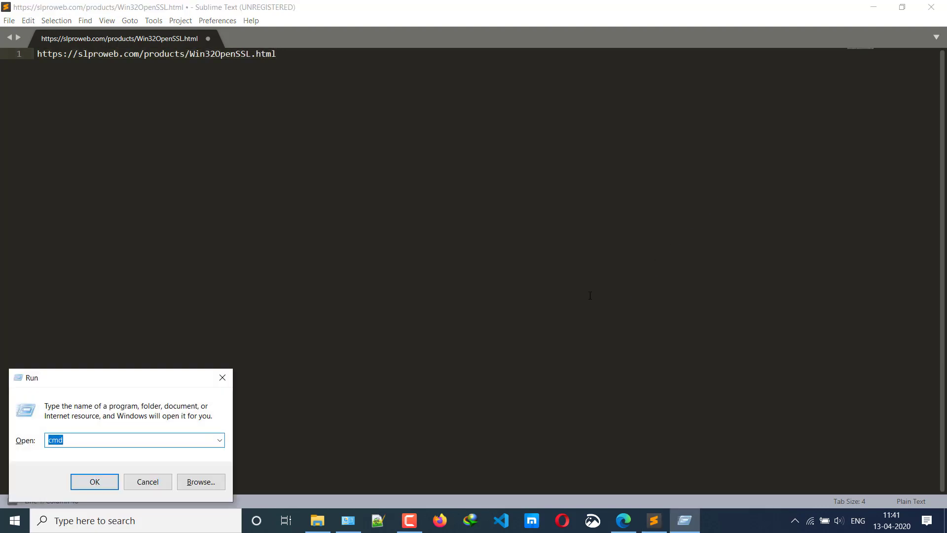
key("Return")
type("op")
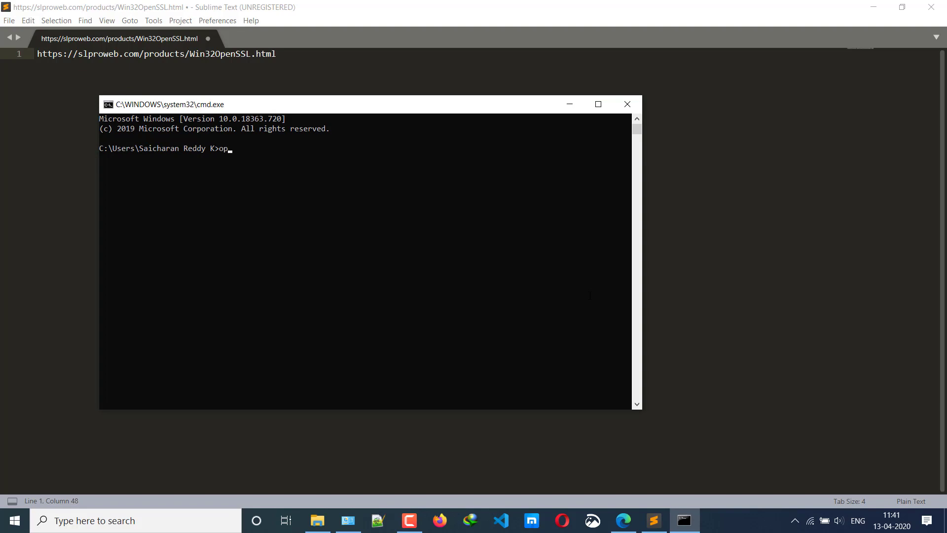
type("enssl")
key("Return")
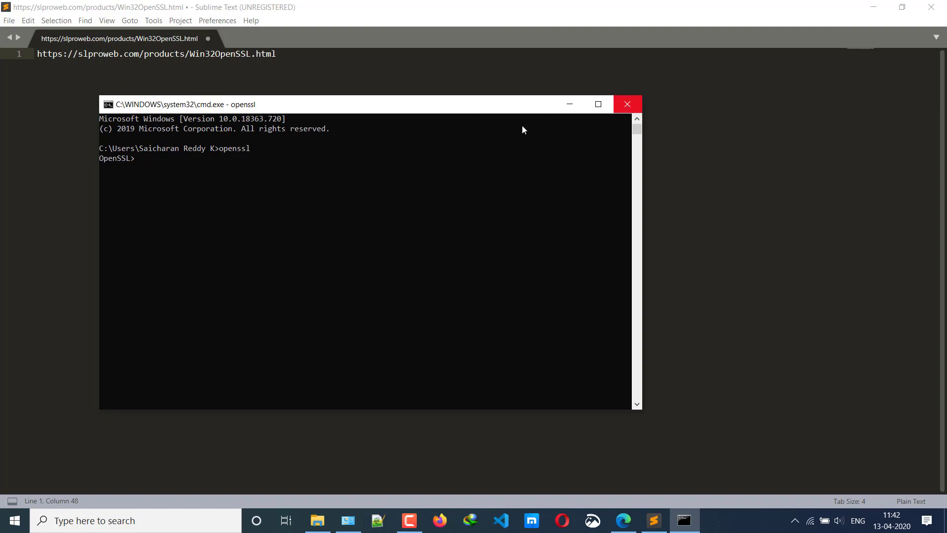
left_click(627, 104)
left_click(317, 521)
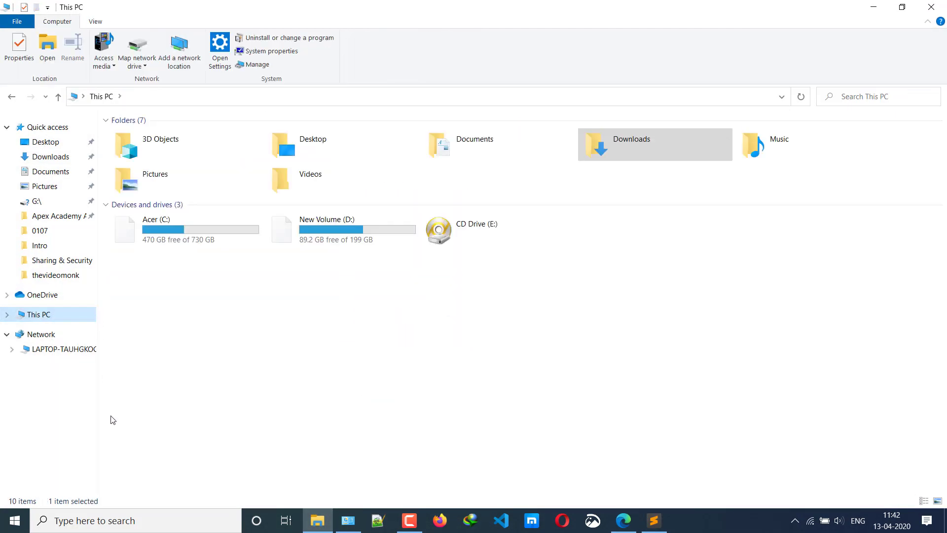
Step: Open the system Path variable and locate the C:\Program Files\OpenSSL-Win64\bin entry
right_click(48, 320)
left_click(91, 480)
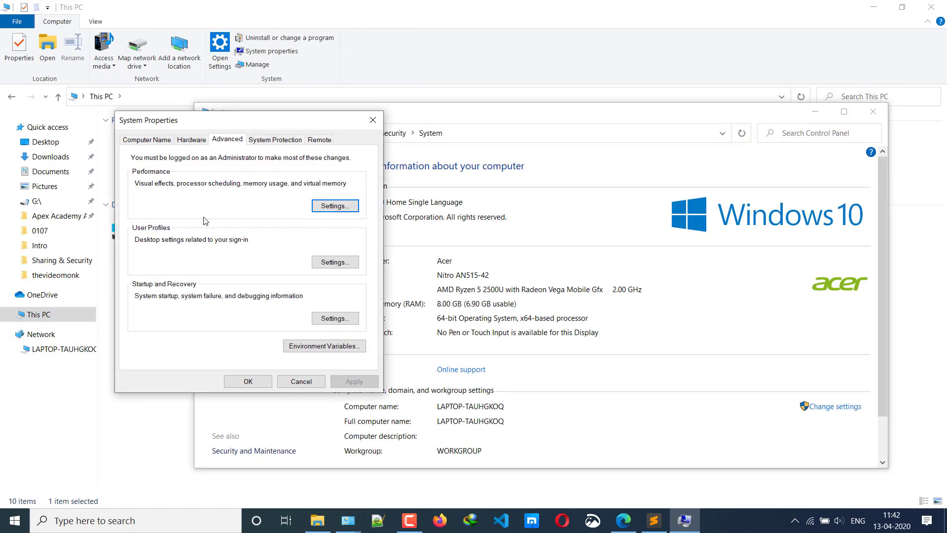
left_click(326, 347)
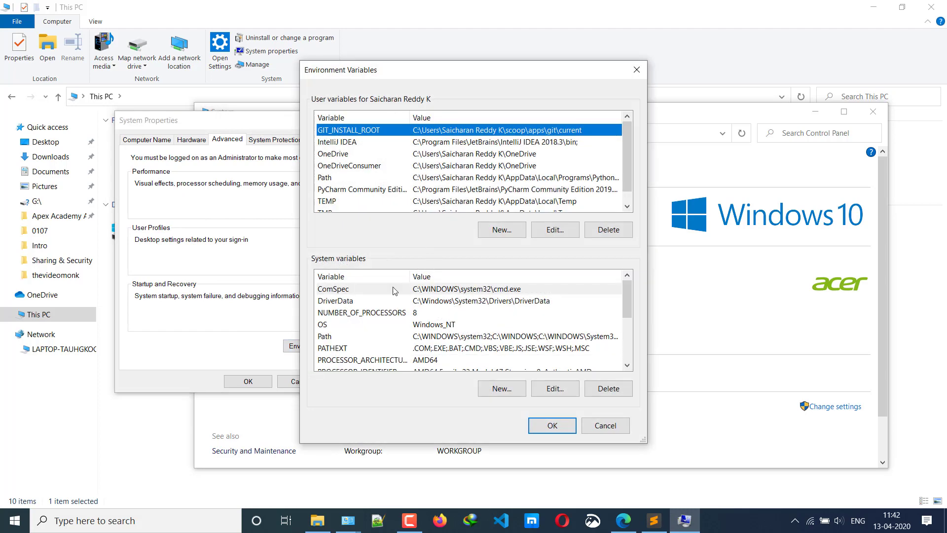
double_click(353, 339)
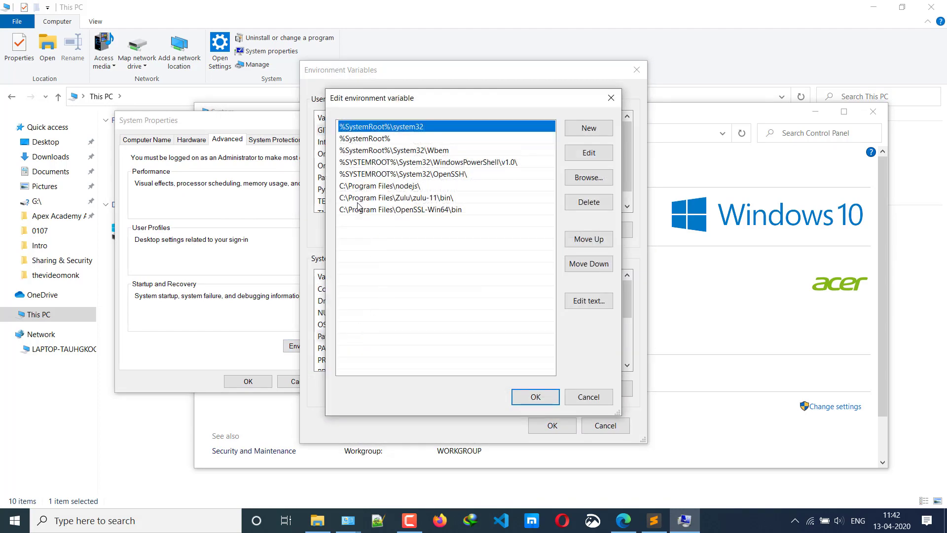
left_click(394, 209)
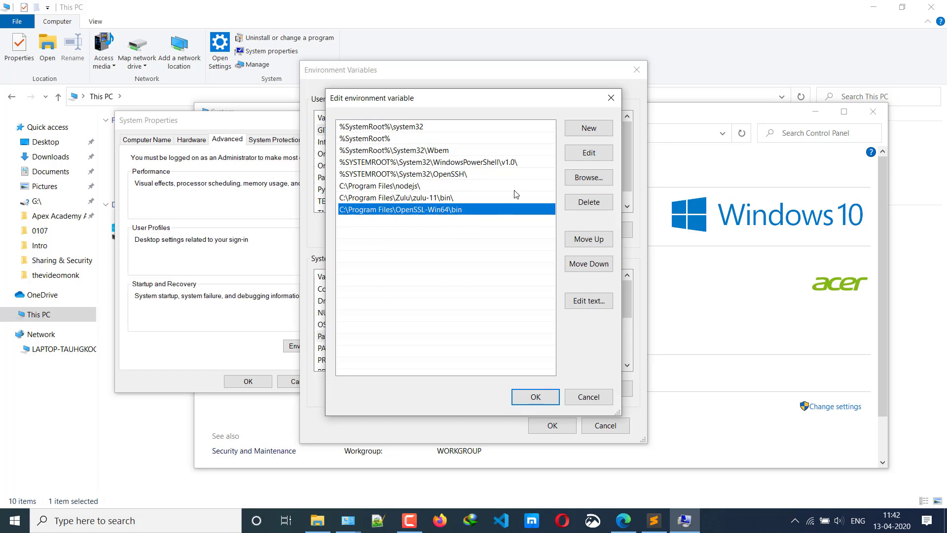
Step: Discard the empty new entry, save Path and close all system settings windows
left_click(571, 134)
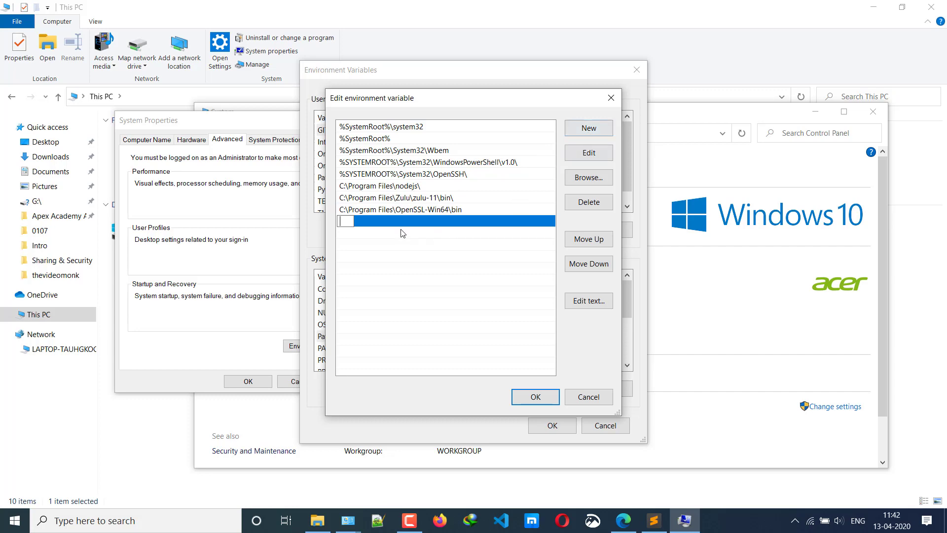
left_click(403, 212)
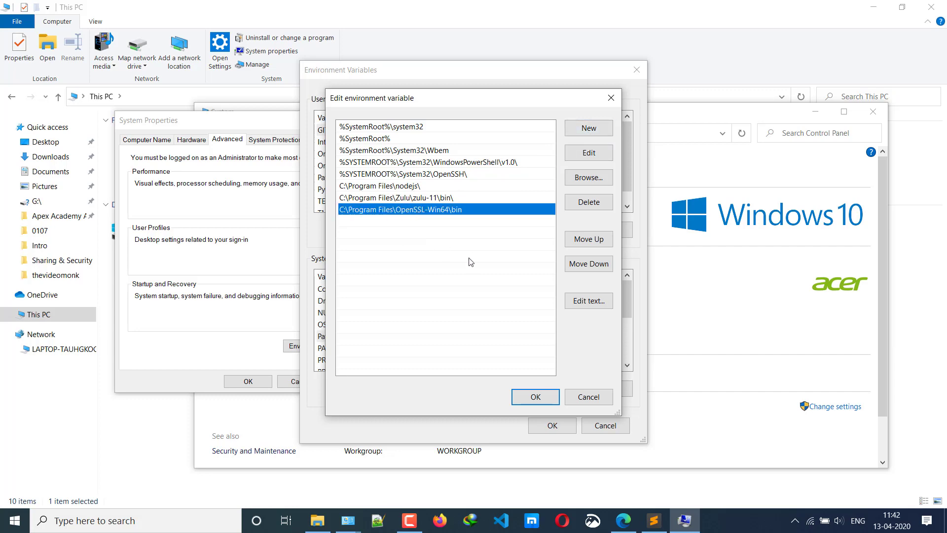
left_click(535, 396)
left_click(553, 426)
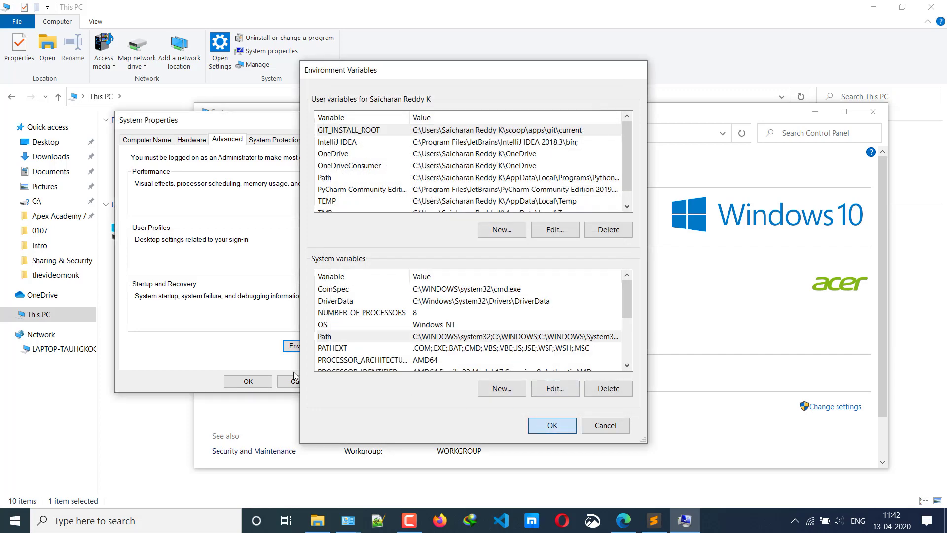
left_click(249, 382)
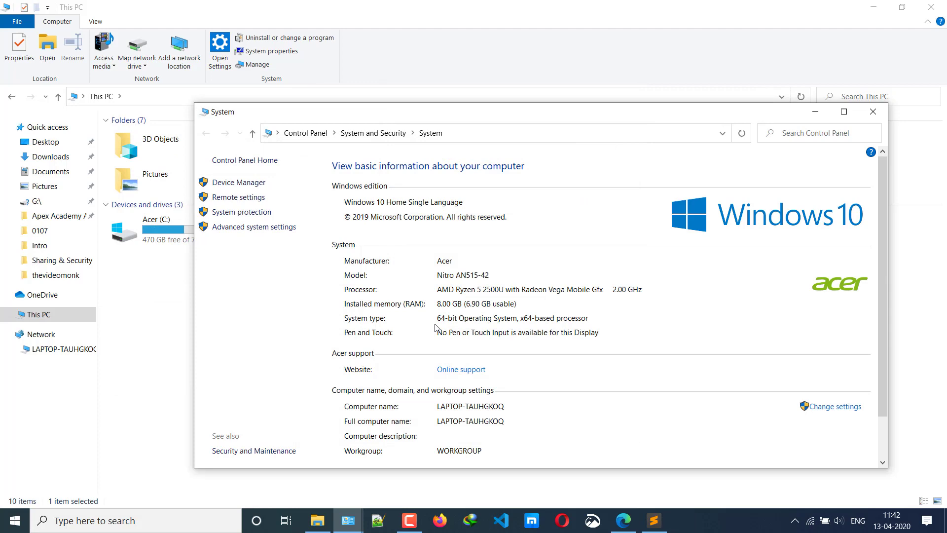
left_click(873, 112)
left_click(882, 12)
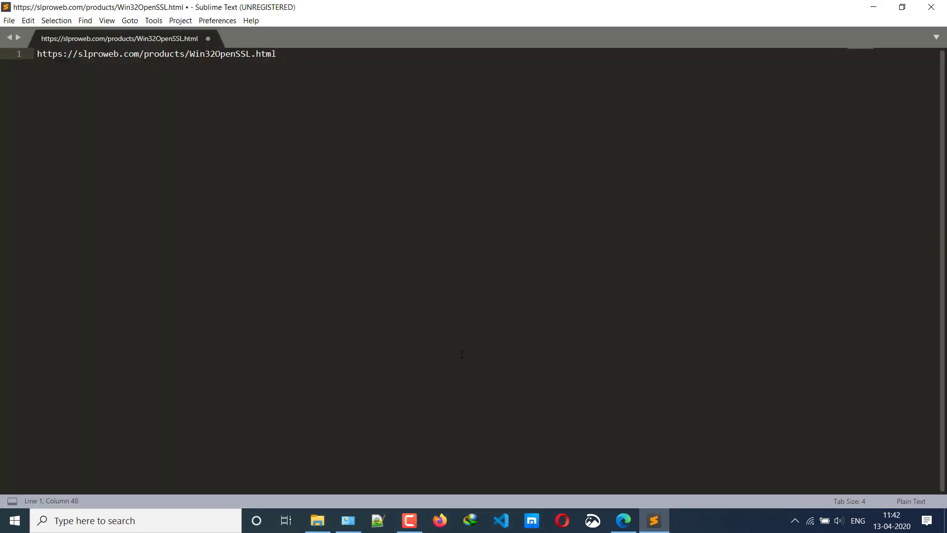
Step: In a fresh console, run openssl version to show OpenSSL 1.1.1f 31 Mar 2020, then exit
key("super+r")
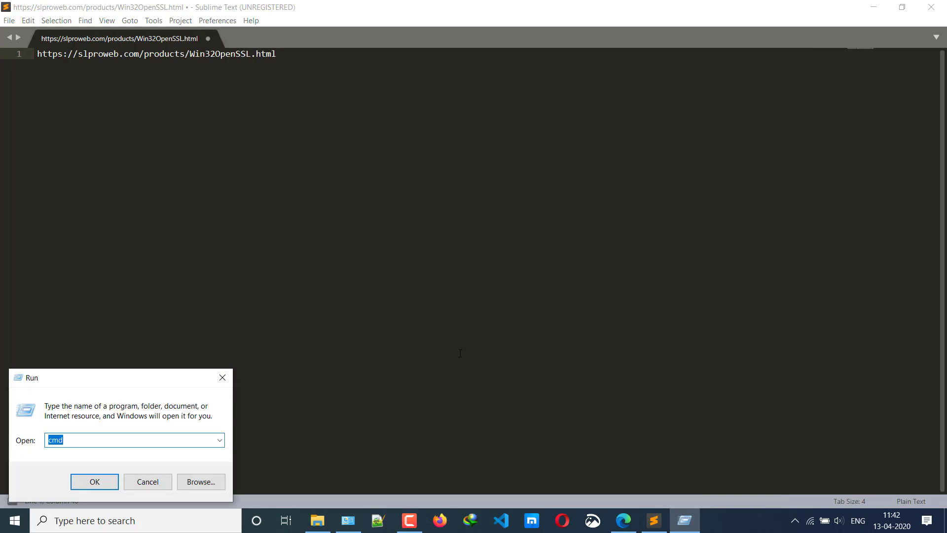
key("Return")
type("open")
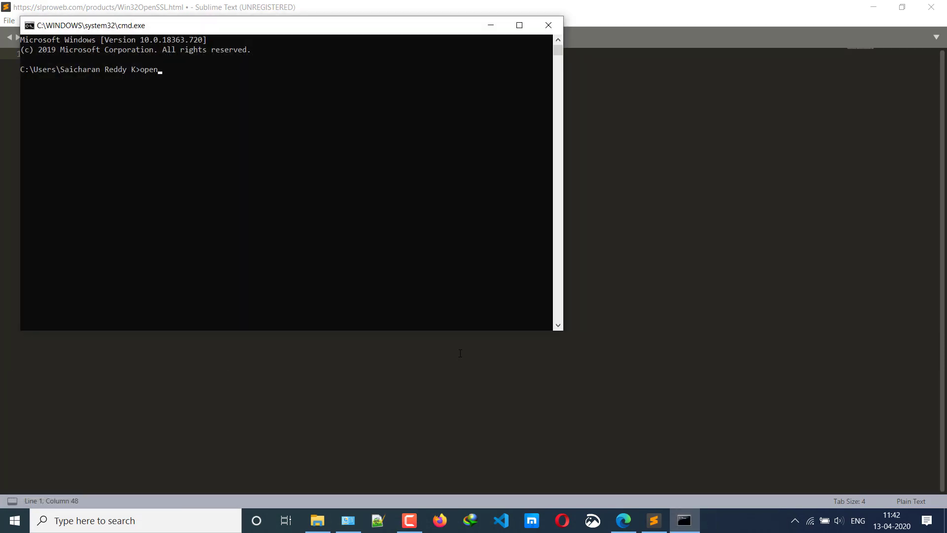
type("ssl")
key("Return")
type("sion")
key("Return")
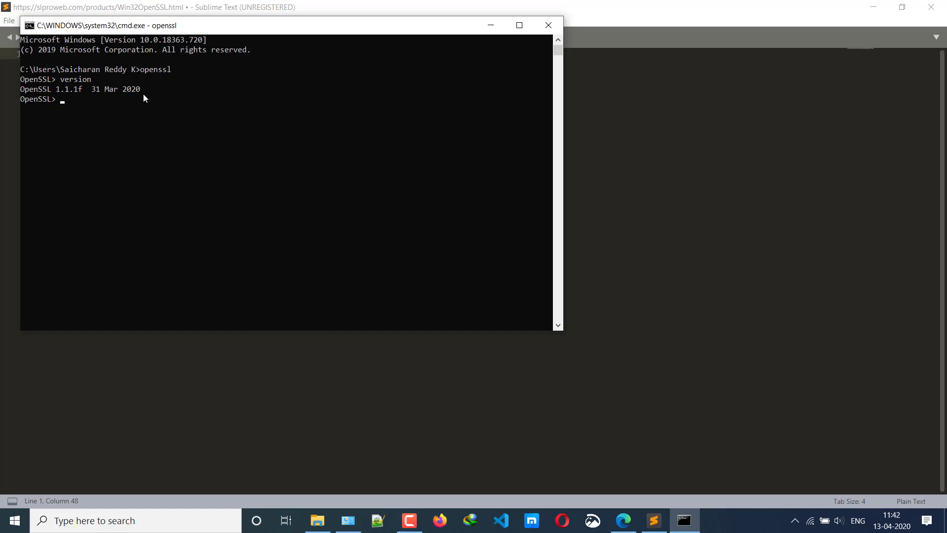
type("exi")
type("t")
key("Return")
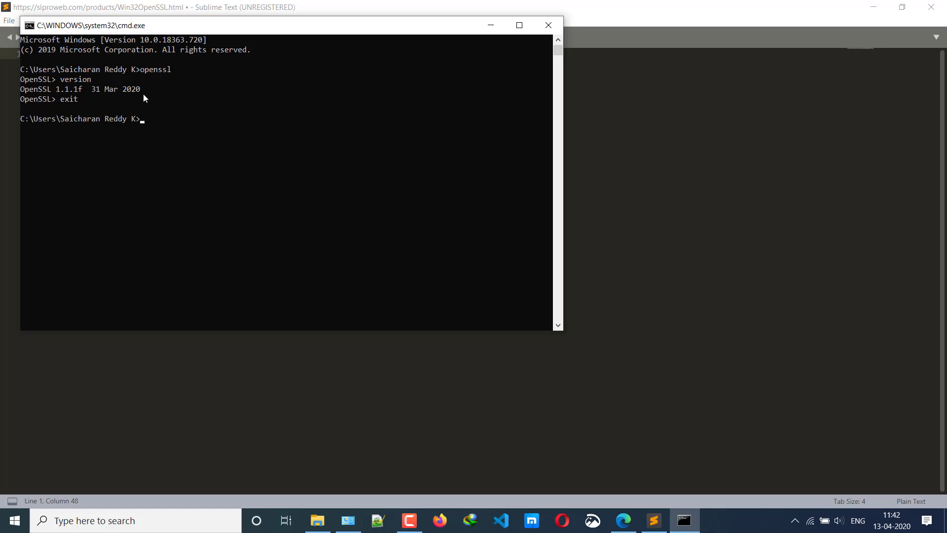